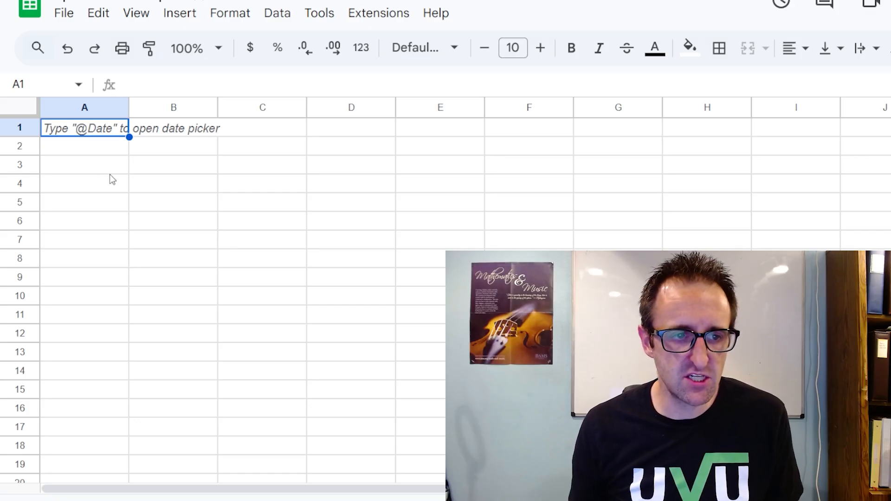
Enter 5 in cell A1 and 7.87 in cell B1.
type("5")
key("Return")
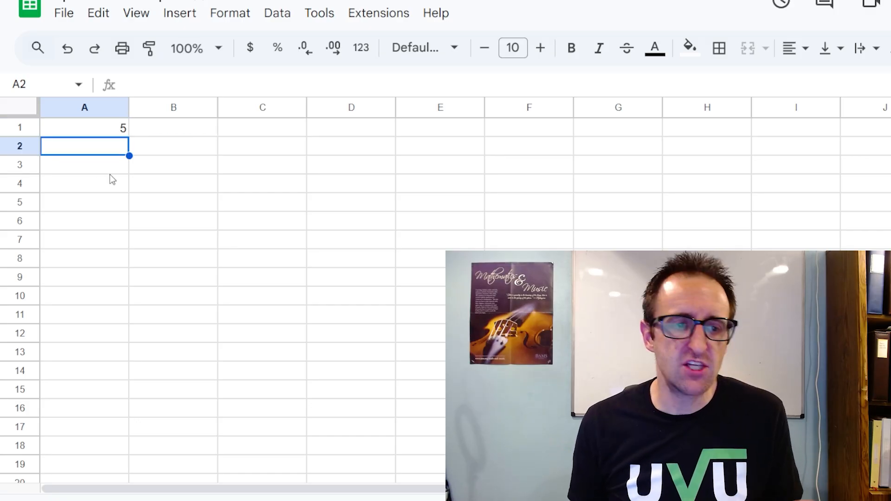
key("Up")
key("Right")
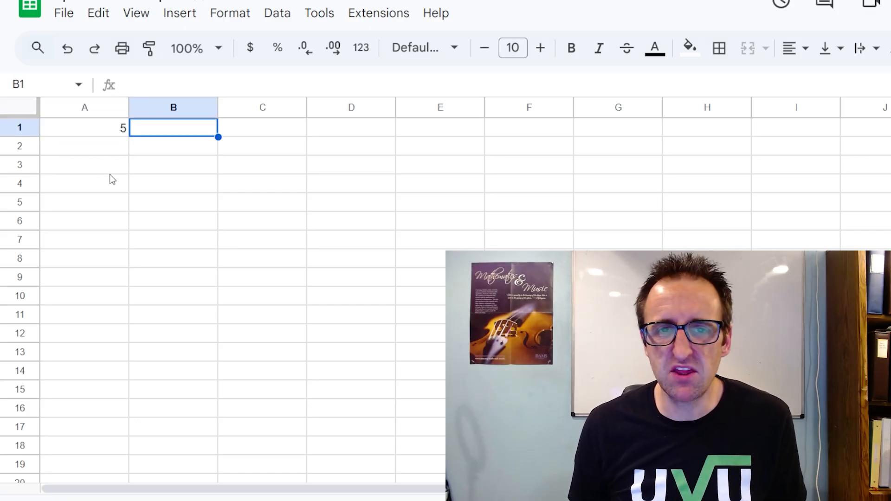
type("7.87")
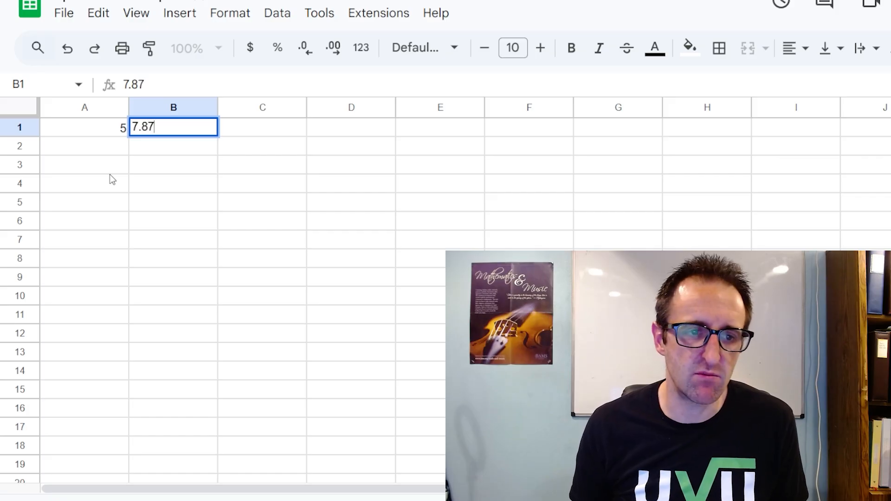
key("Return")
key("Up")
key("Right")
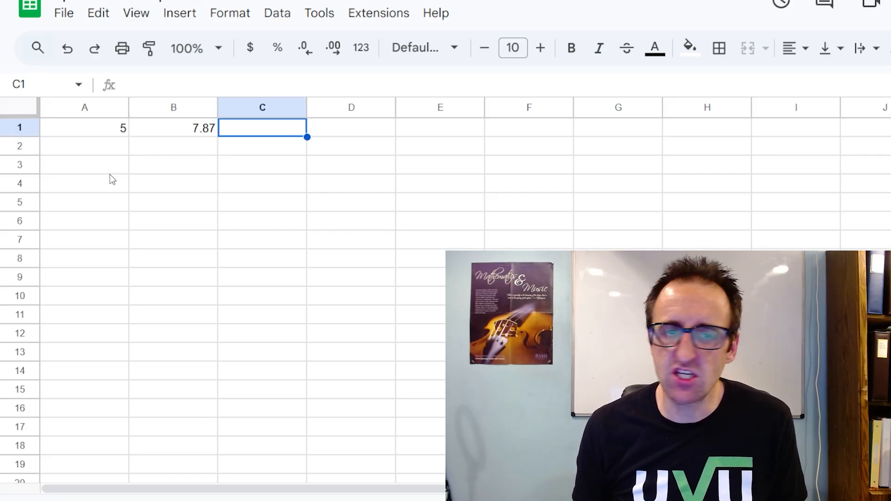
Fill cells A1 to C1 with the column headers Percents, Money and Dates, overwriting the numbers there.
key("Left")
key("Left")
key("Right")
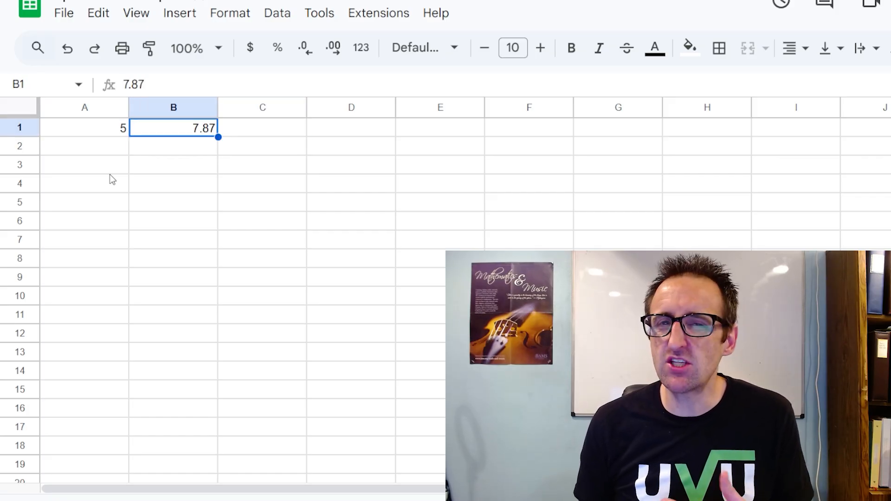
key("Left")
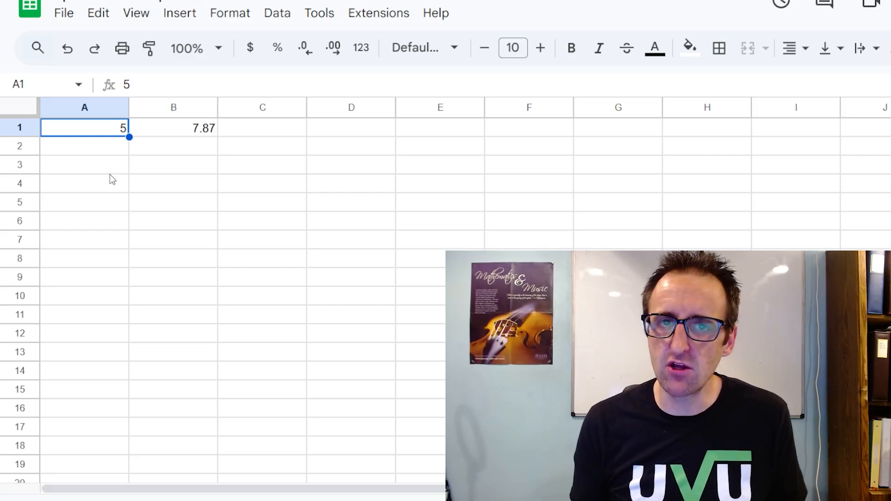
type("Per")
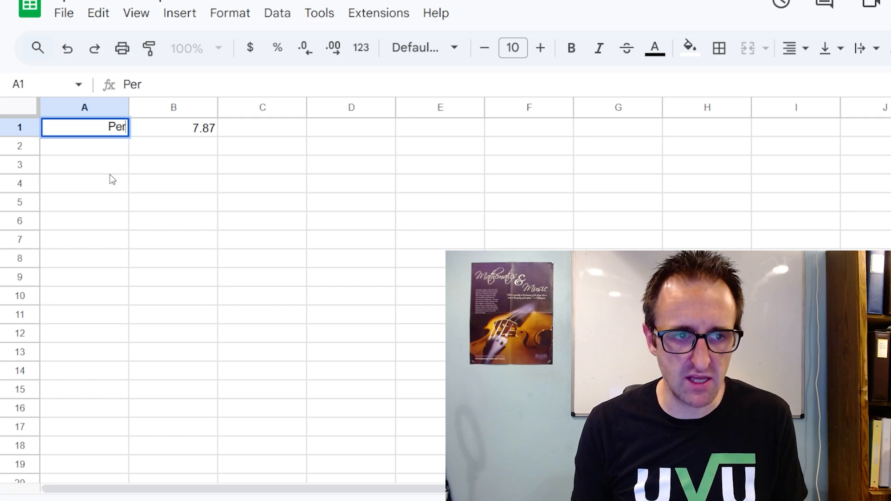
type("cents")
key("Tab")
type("Money")
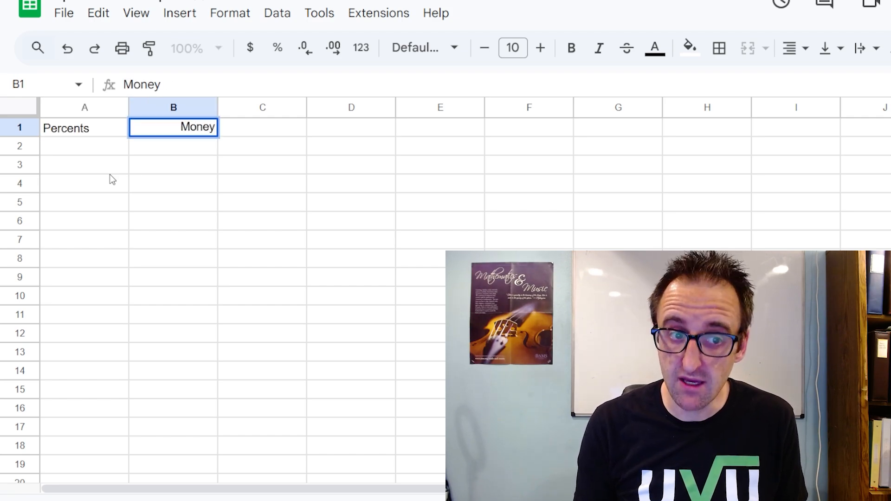
key("Tab")
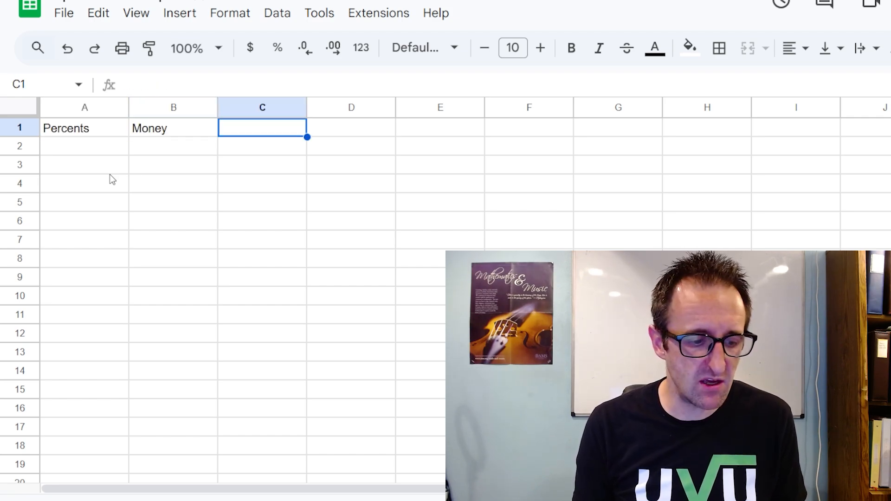
type("Dates")
key("Return")
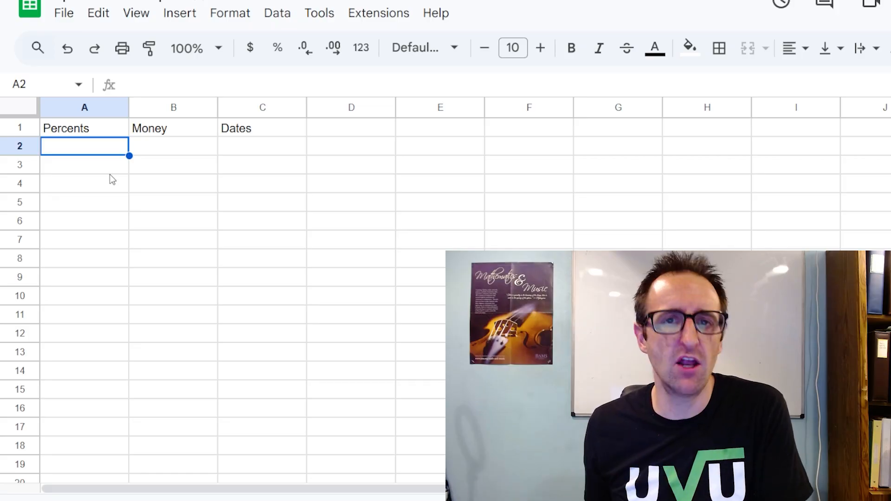
Try the formula =5/100 in cell A2, and clear the cell again.
type("=")
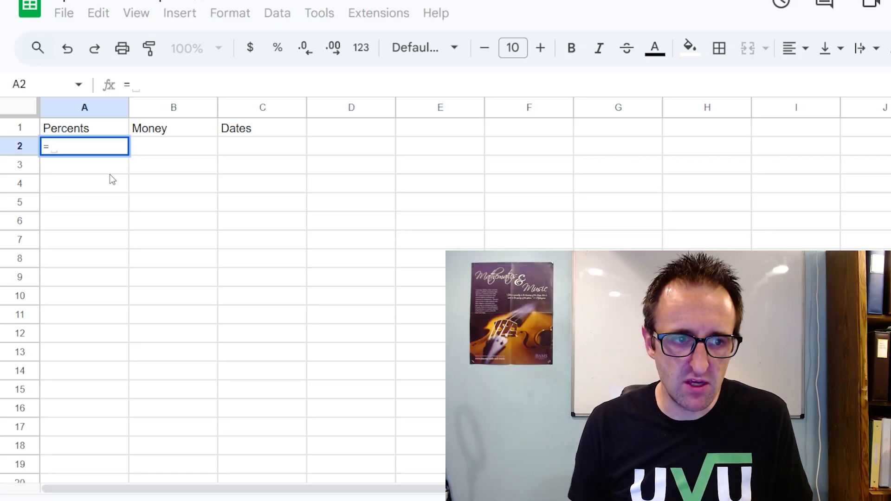
type("5/100")
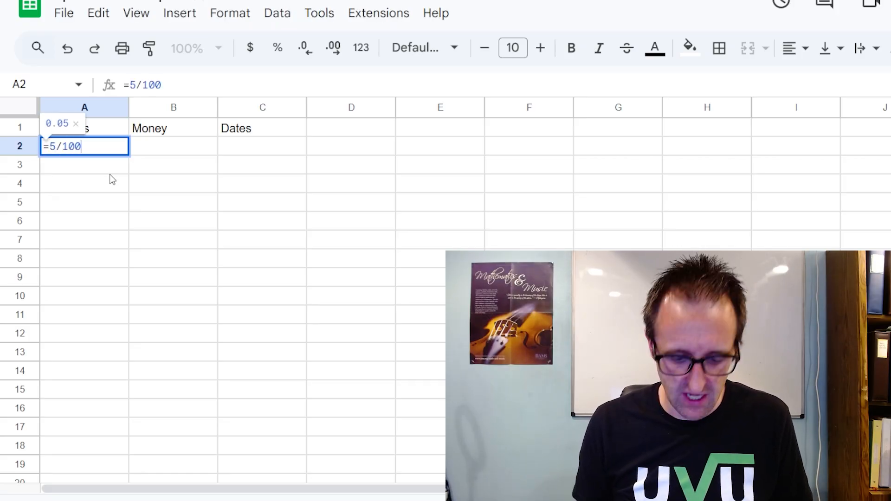
key("Return")
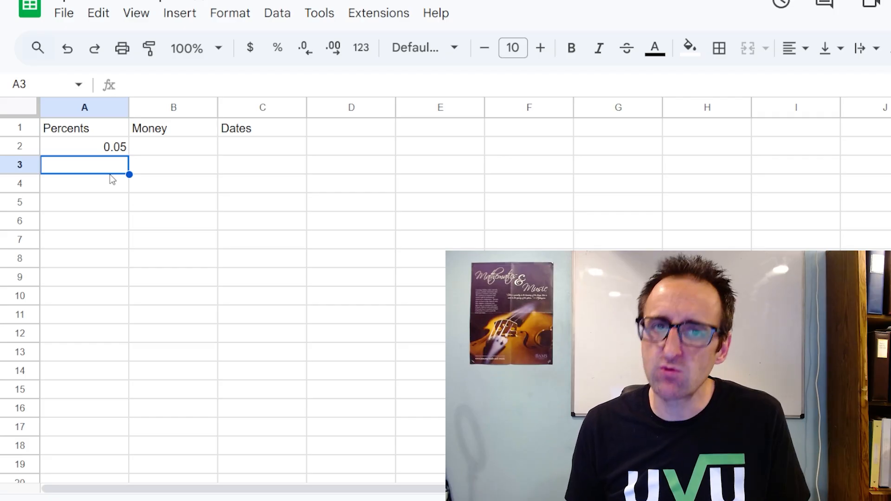
key("Up")
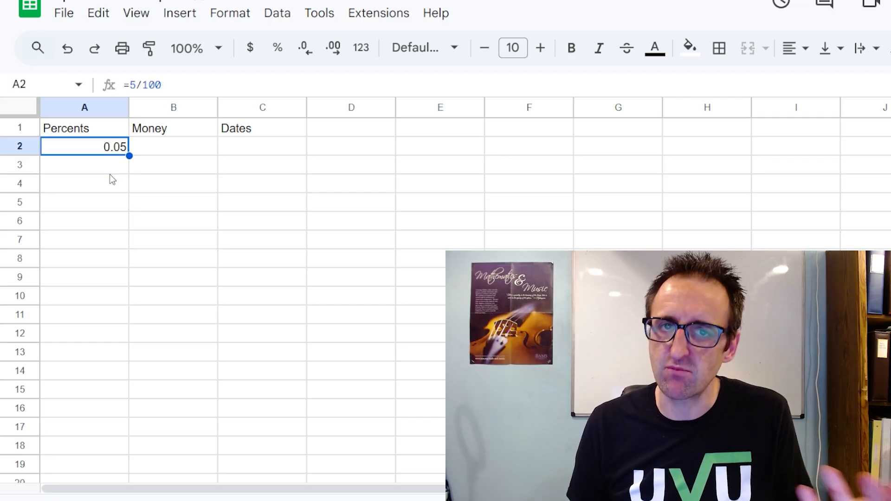
key("Delete")
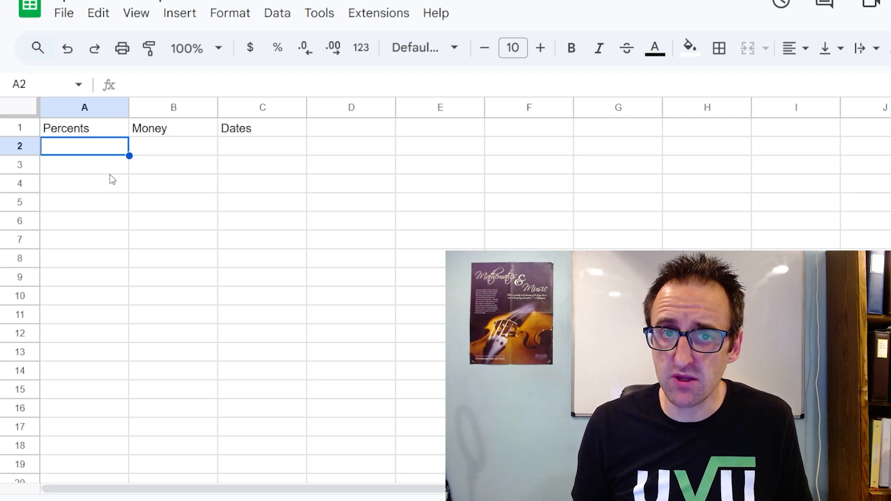
Enter .05 in cell A2 under Percents and format it as a percent.
type(".05")
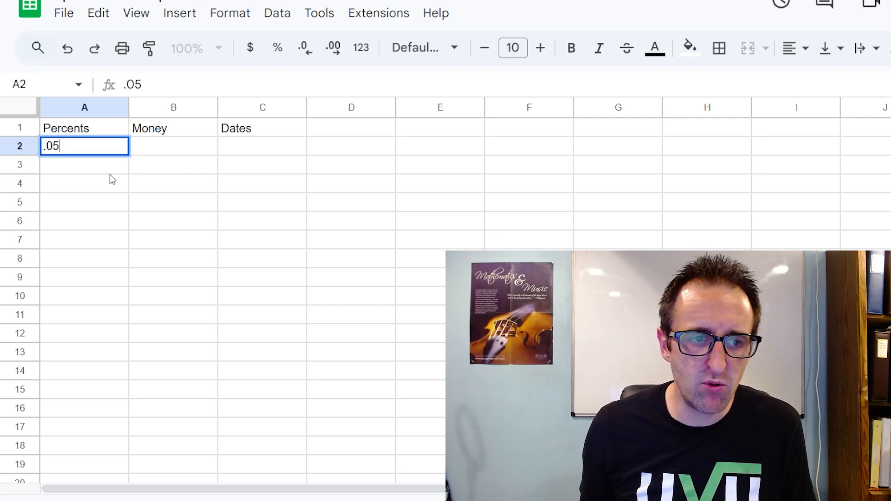
key("Return")
key("Up")
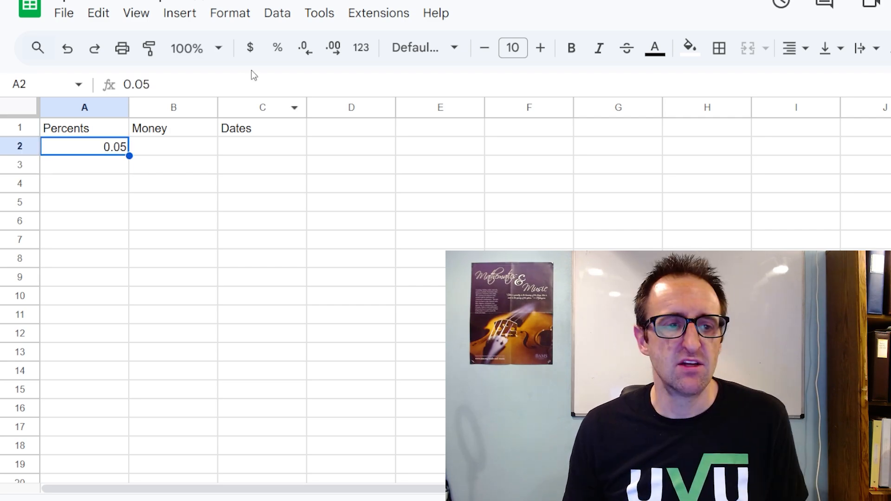
left_click(278, 48)
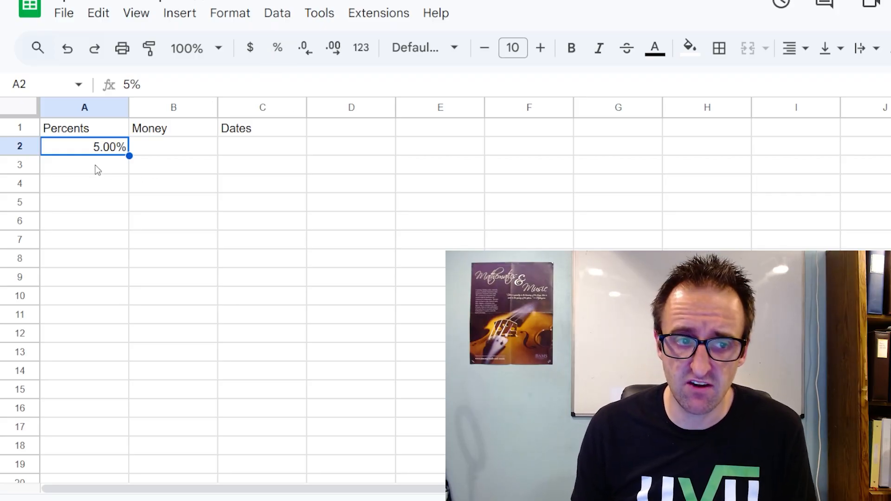
Enter 5% with its percent sign directly in cell A3.
left_click(96, 165)
left_click(278, 51)
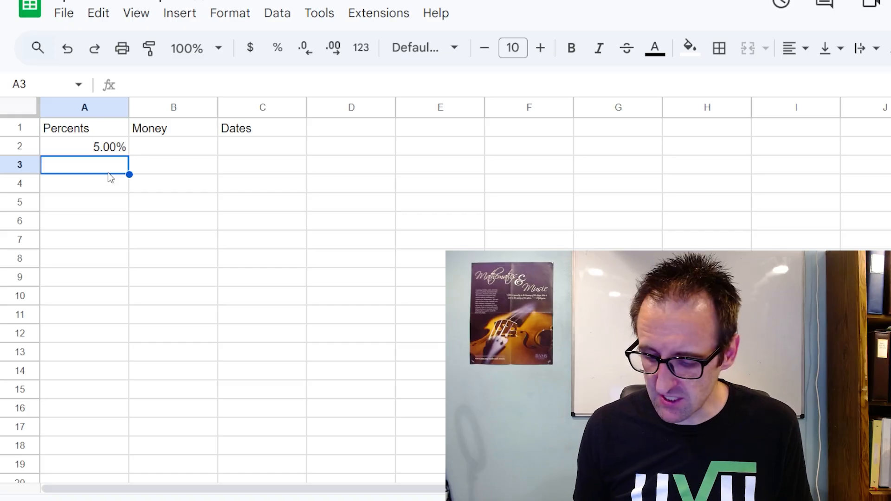
type("5%")
key("Return")
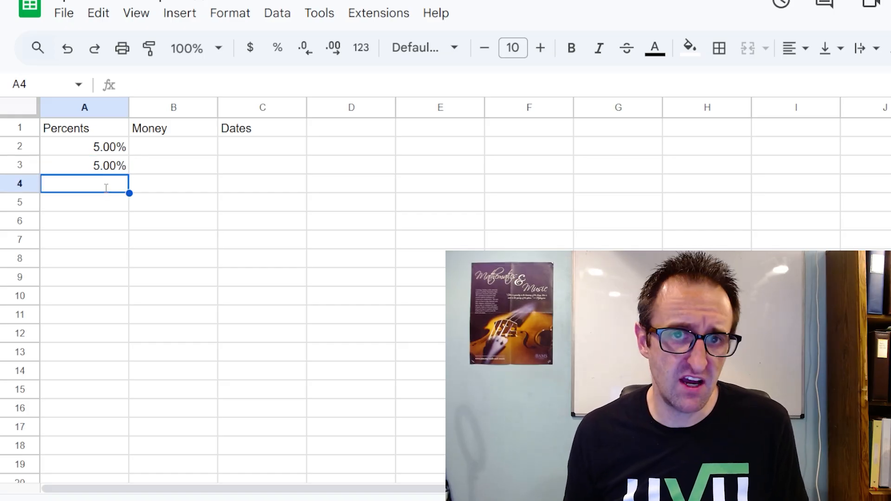
Enter the plain number 5 in cell A4 and format it as a percent.
type("5")
key("Return")
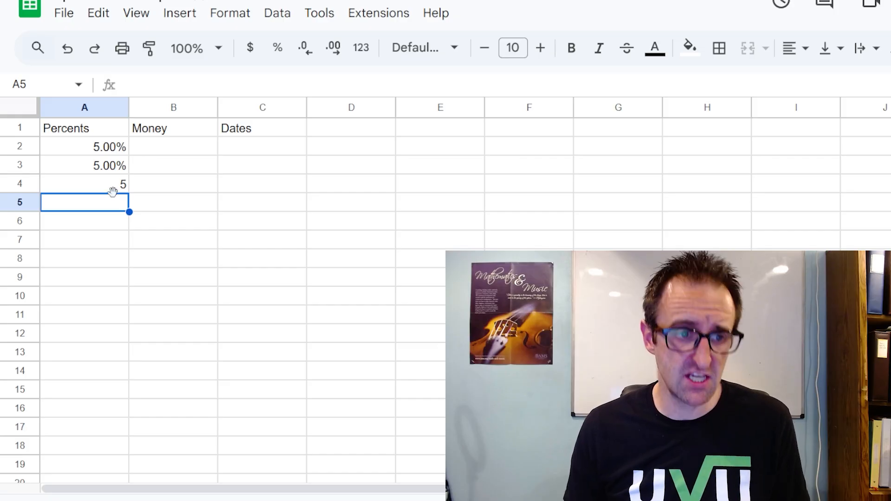
left_click(108, 171)
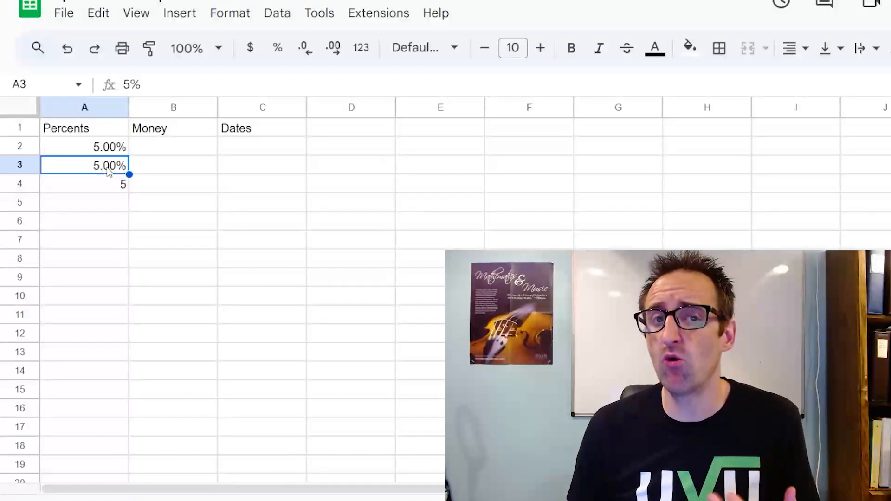
left_click(110, 184)
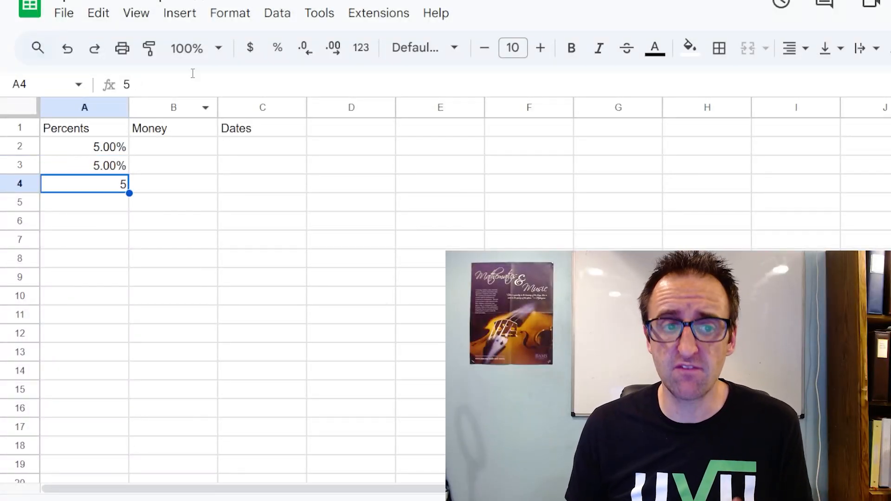
left_click(278, 49)
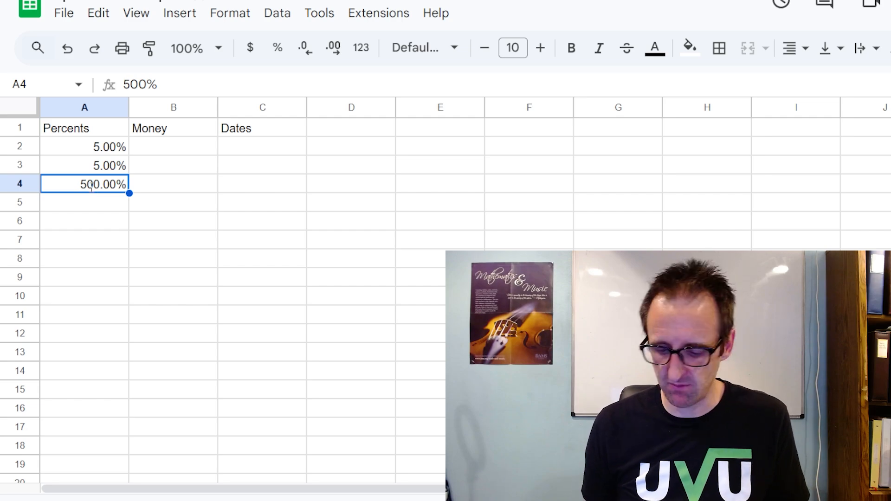
Replace the value in cell A4 with .05 and format the cell as a percent.
type(".05")
key("Return")
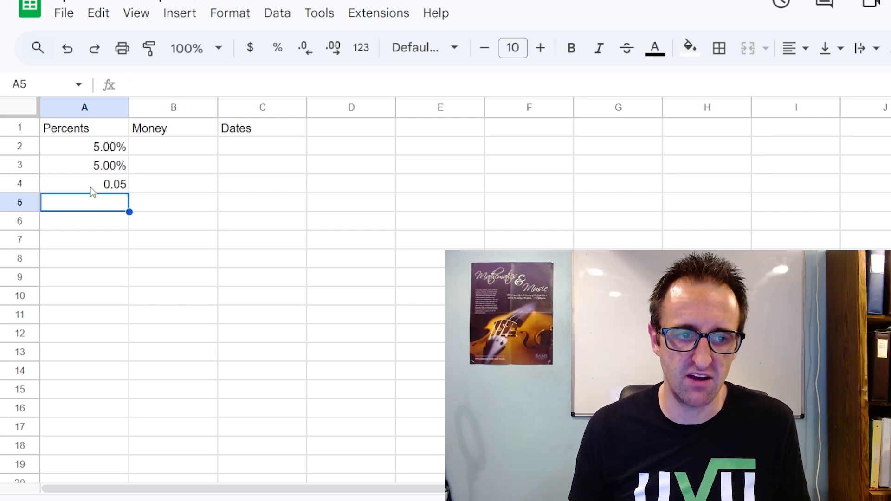
left_click(92, 191)
left_click(277, 48)
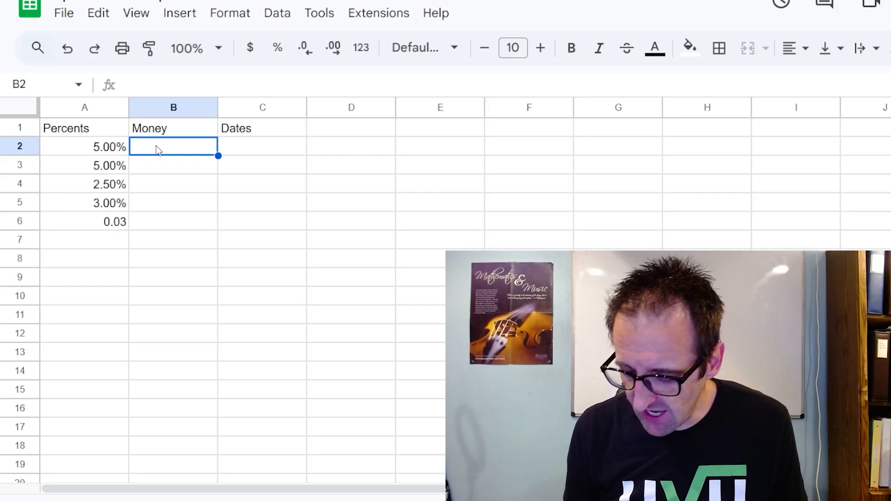
Enter 16.99 in cell B2 under Money and format it as currency.
type("16.99")
key("Return")
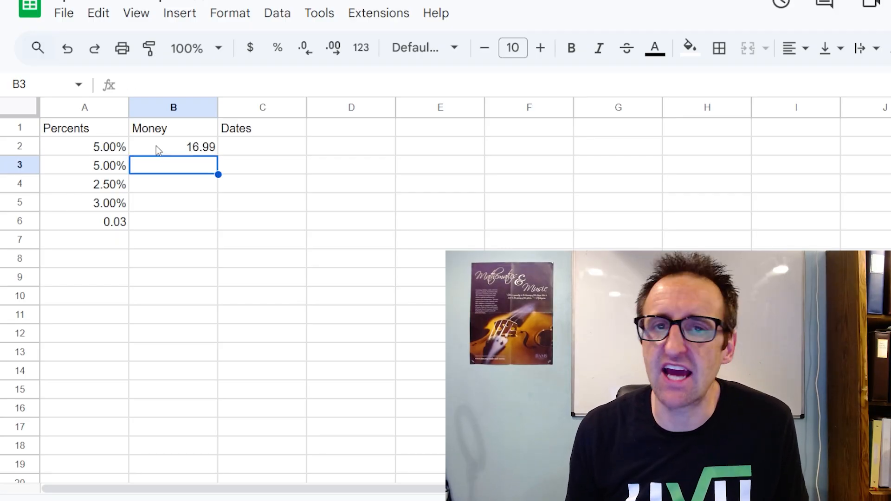
left_click(156, 146)
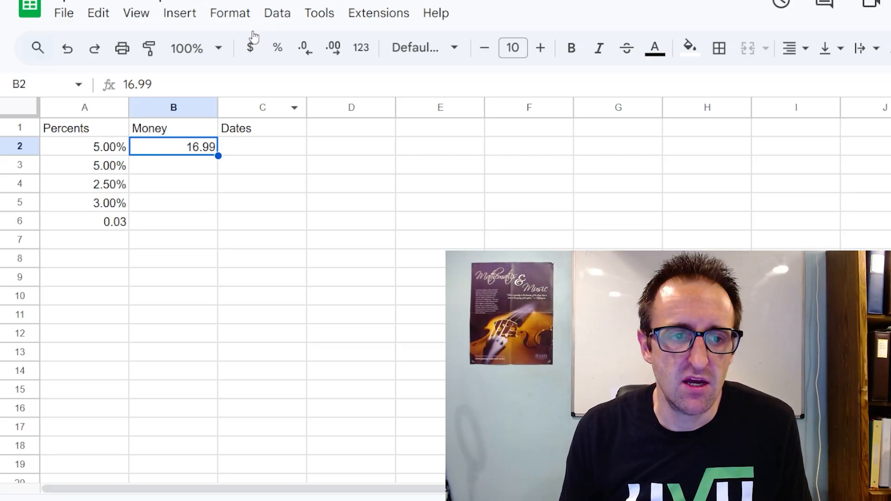
left_click(250, 48)
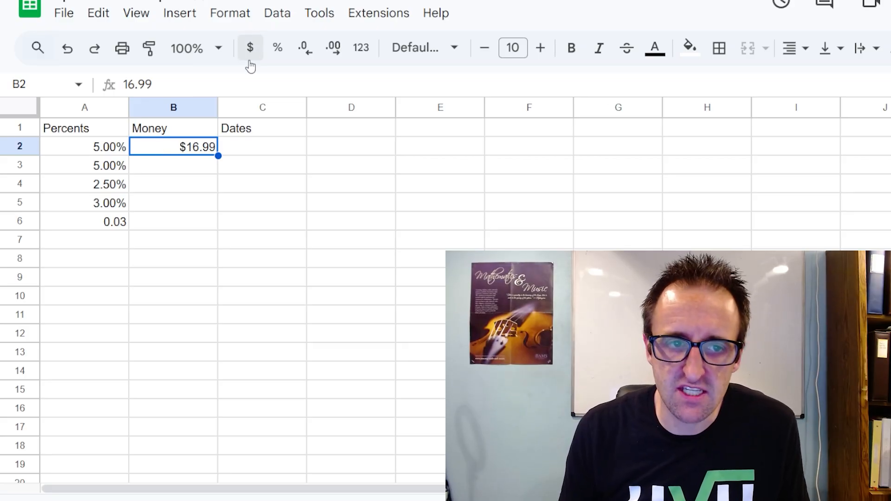
Enter 17.8554 in cell B3 and format it as currency.
left_click(181, 166)
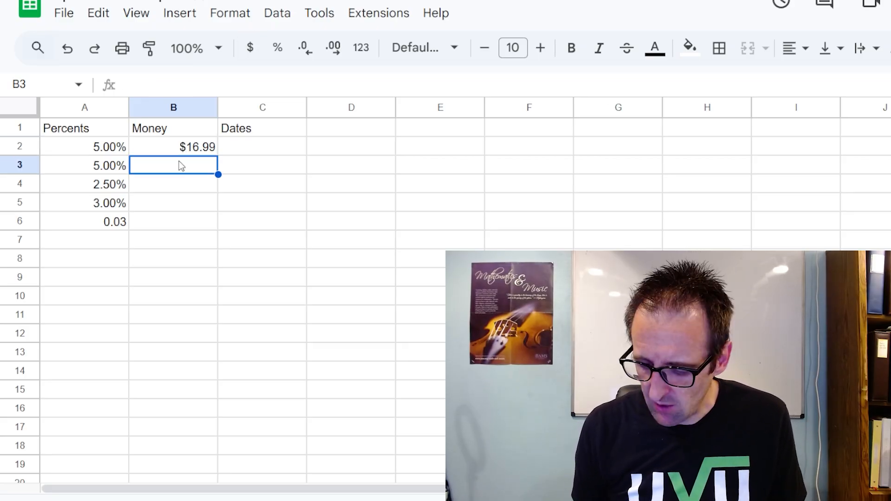
type("17.8")
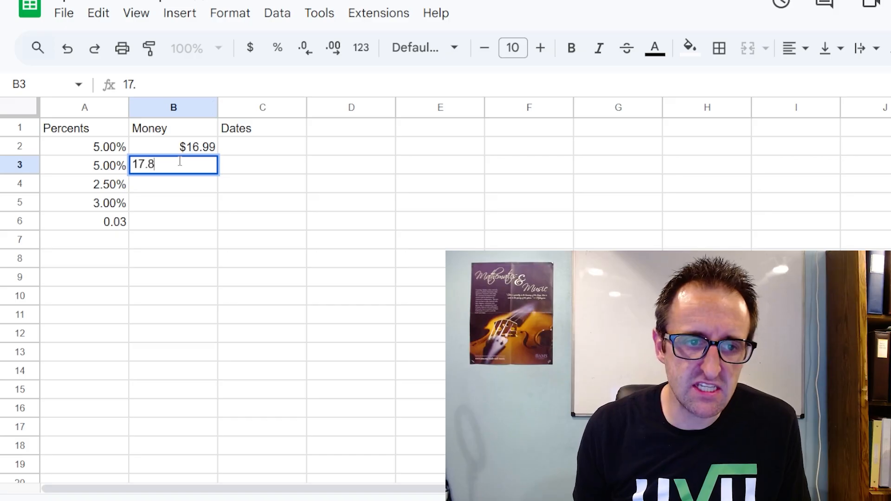
type("554")
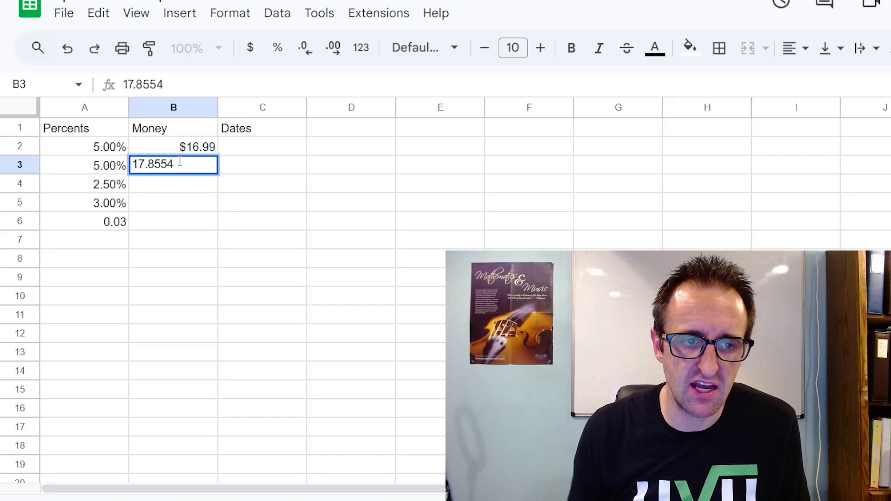
key("Return")
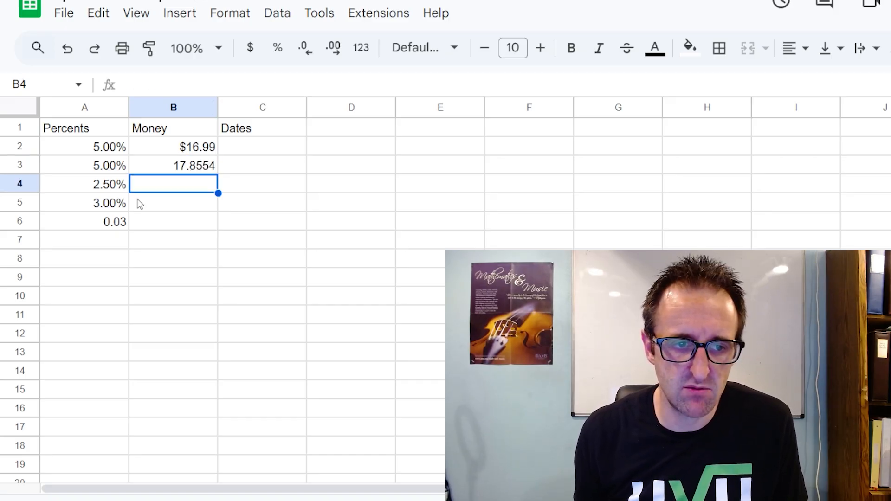
left_click(201, 160)
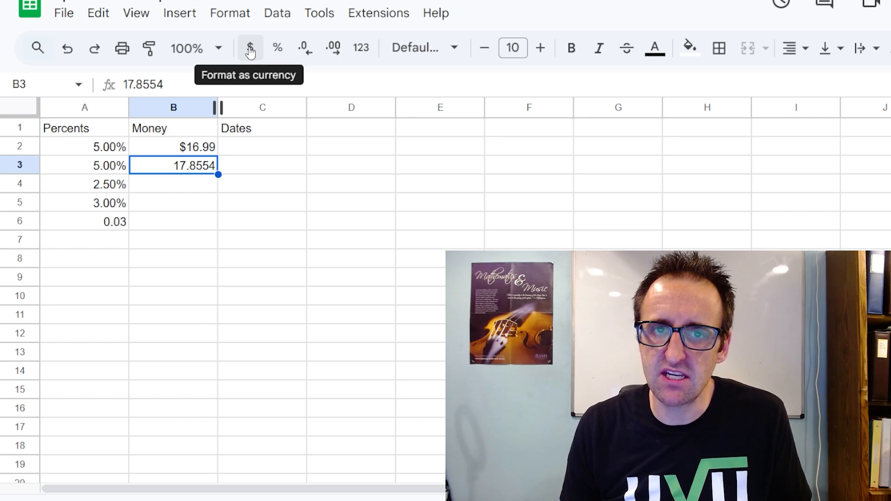
left_click(250, 50)
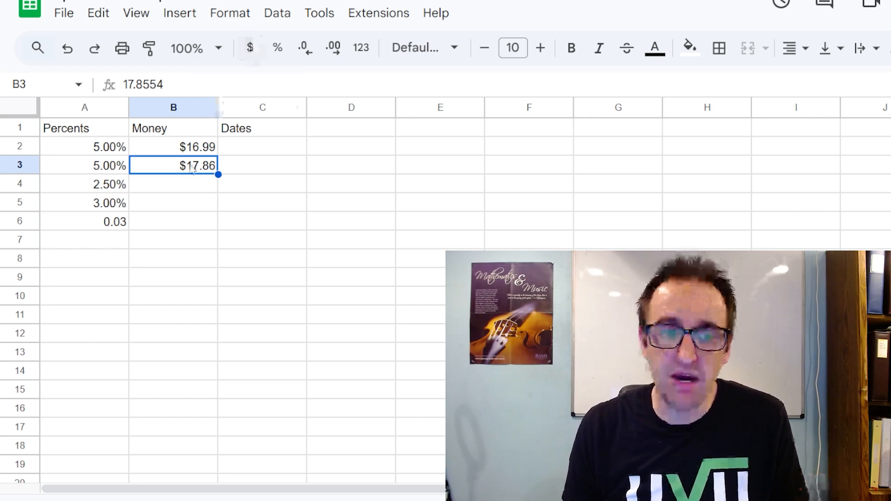
Inspect the full unrounded value stored behind the currency format in cell B3.
double_click(126, 87)
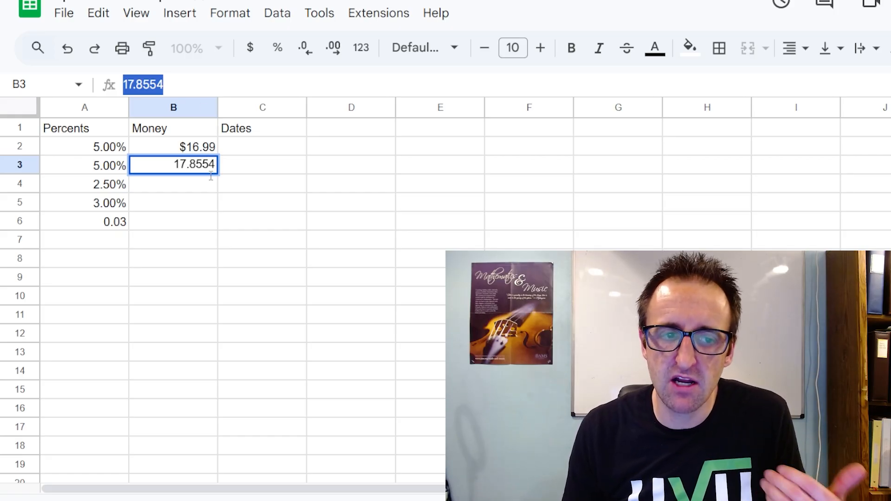
left_click(198, 184)
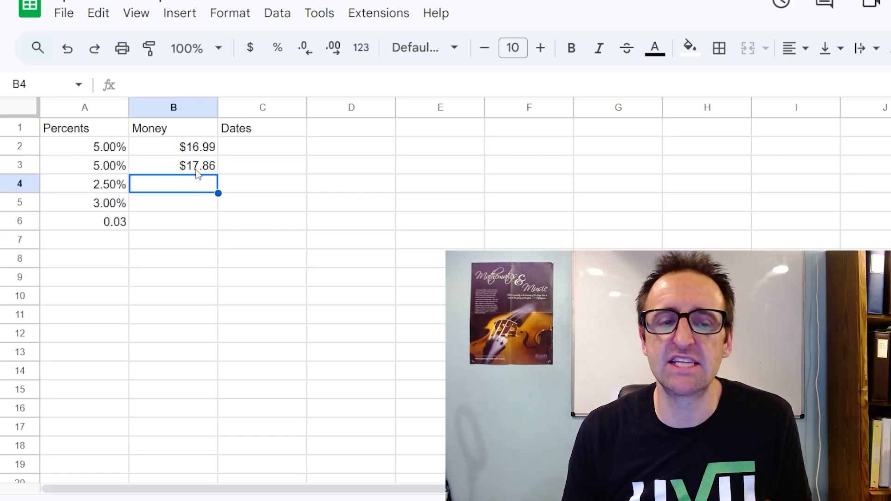
left_click(197, 170)
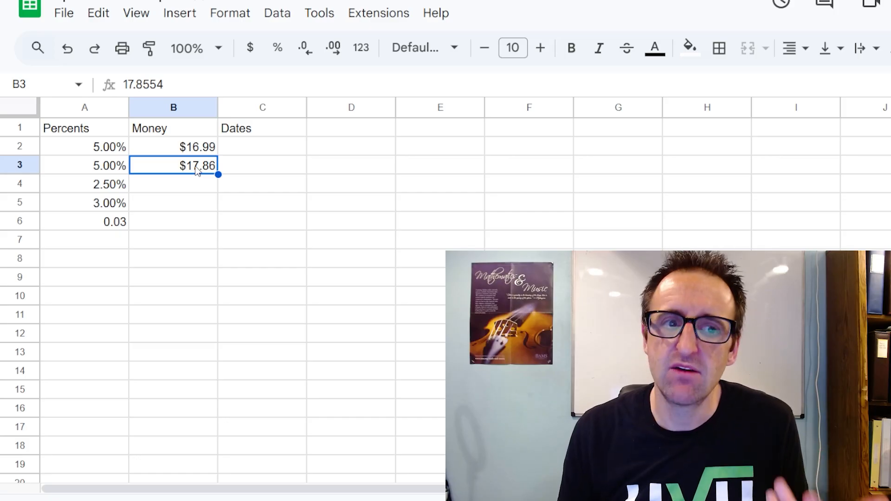
left_click(180, 184)
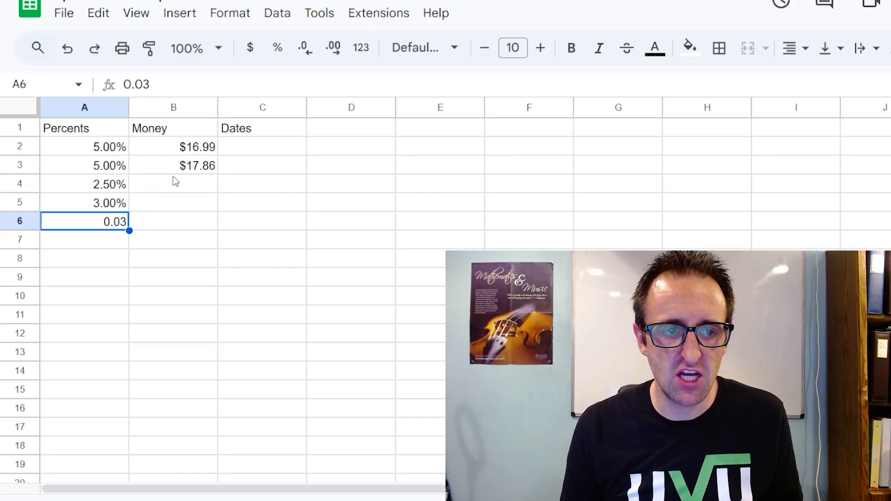
left_click(175, 173)
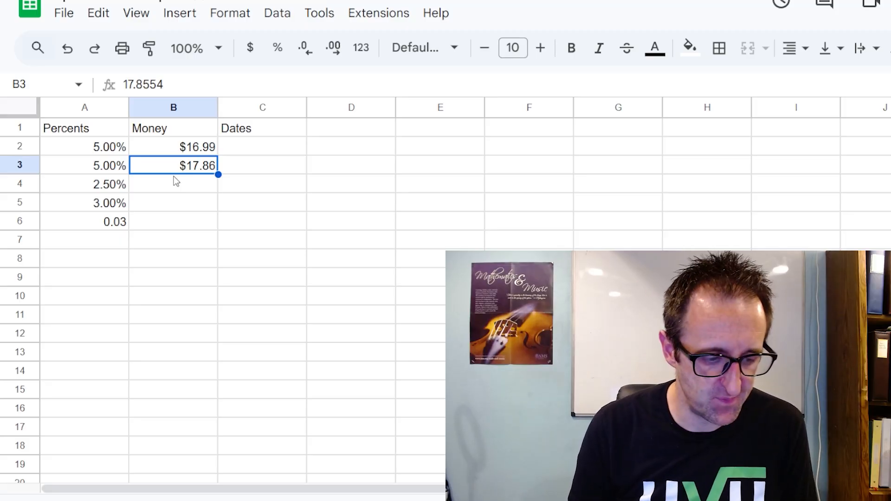
Enter the date 8/12 in cell C2 under Dates.
left_click(240, 154)
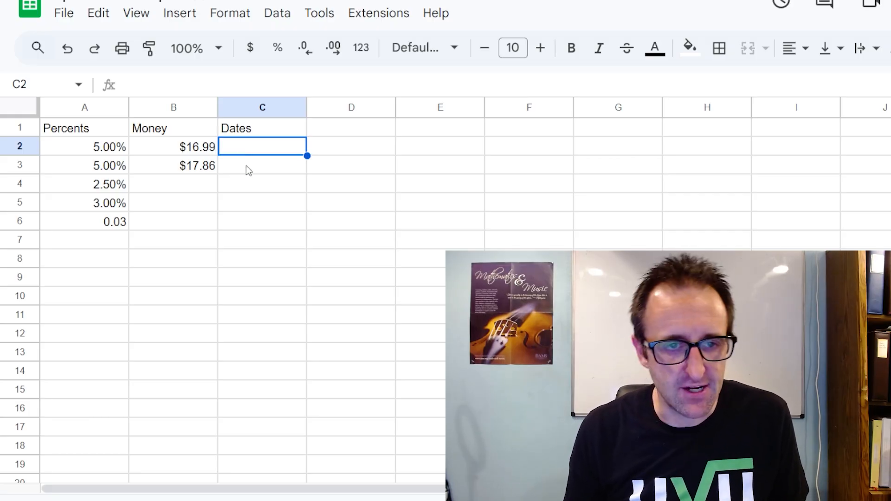
type("8/12")
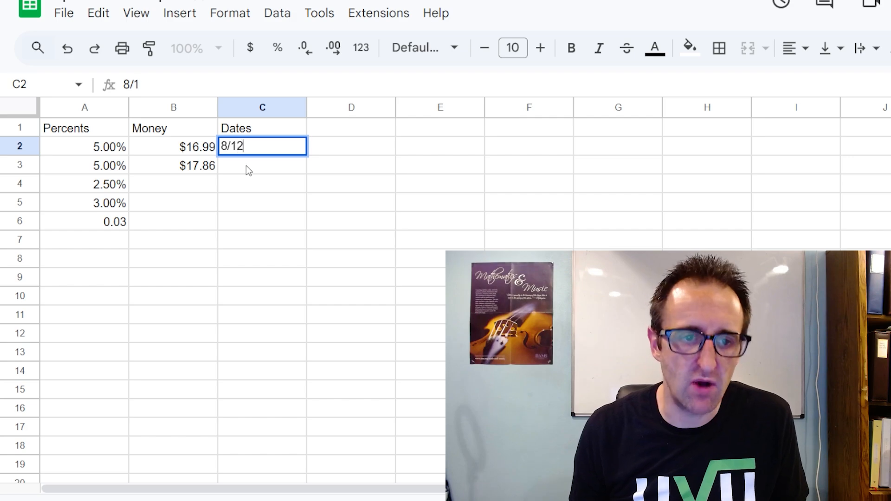
key("Return")
Format the date in cell C2 in the 09/26/08 style with a two-digit year.
left_click(253, 141)
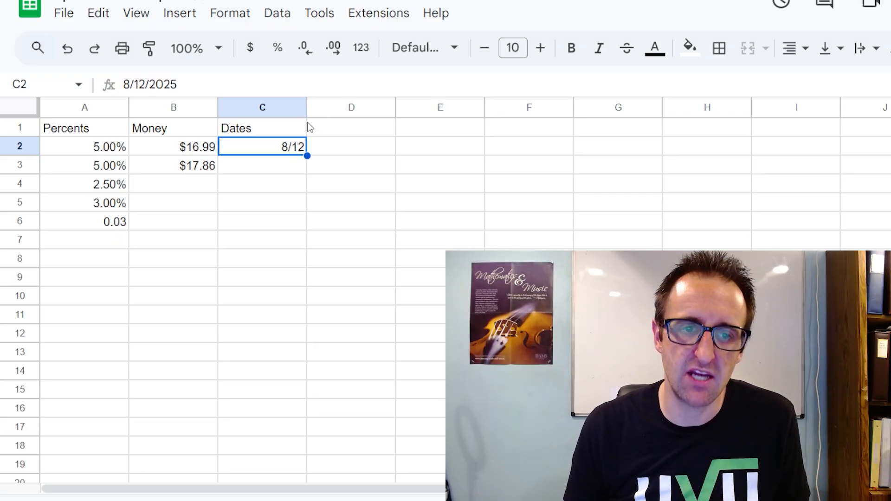
left_click(364, 51)
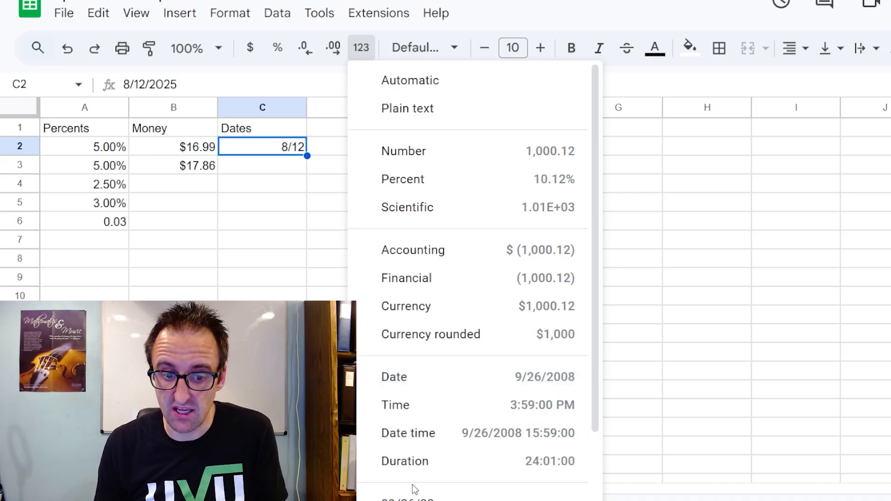
scroll(413, 482, "down", 3)
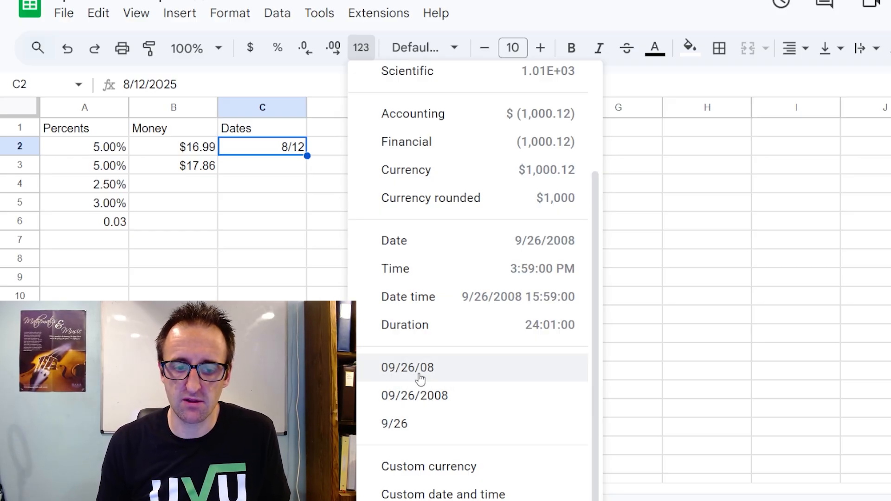
left_click(421, 373)
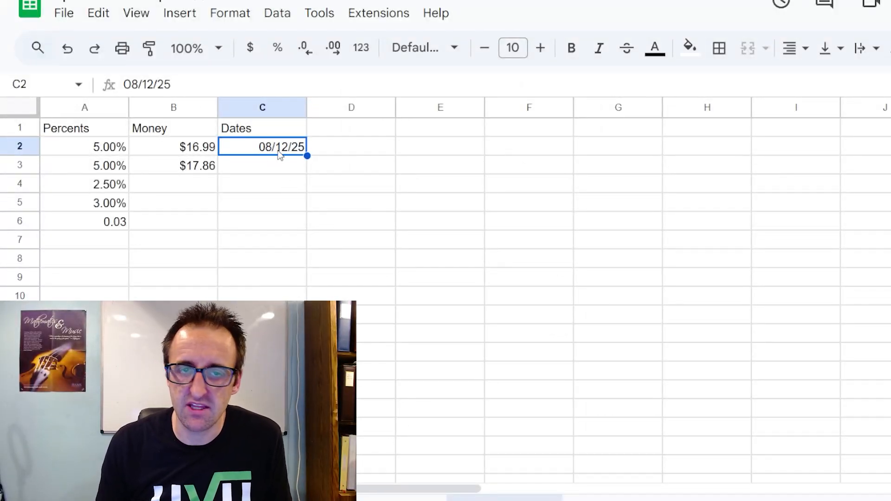
Change the date format of cell C2 to the 09/26/2008 style and switch it back to the 9/26 style.
left_click(361, 48)
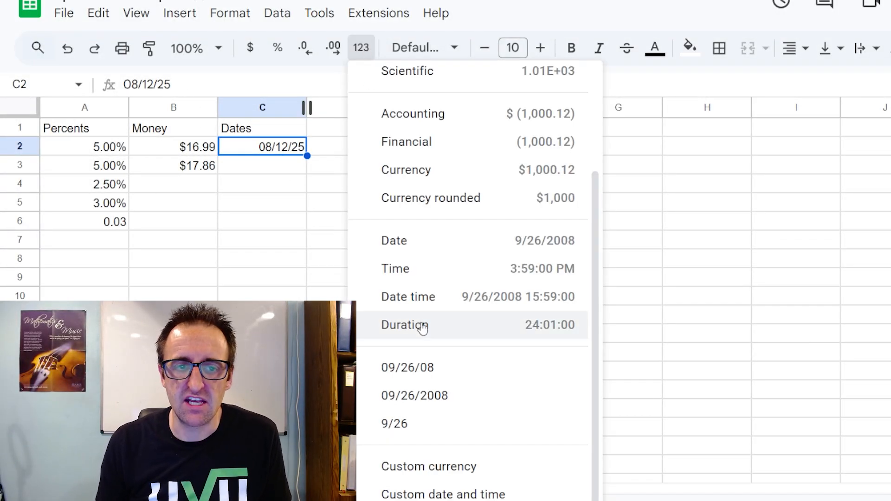
left_click(419, 395)
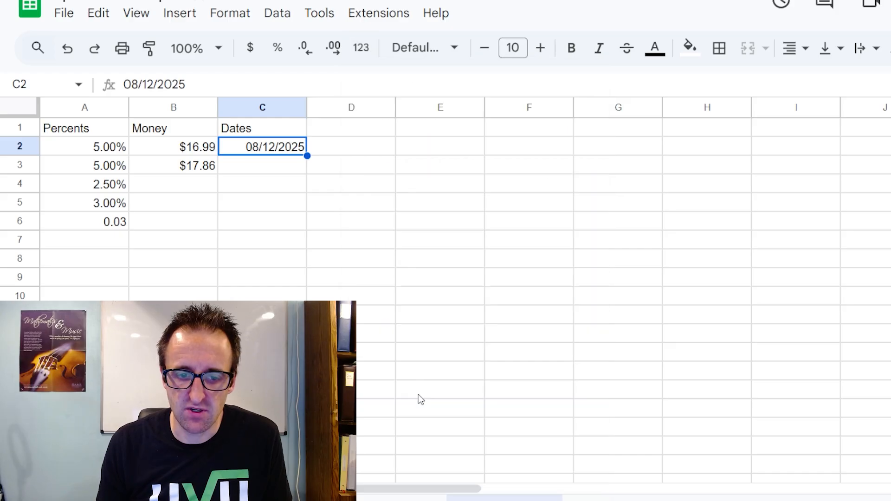
left_click(355, 55)
left_click(416, 422)
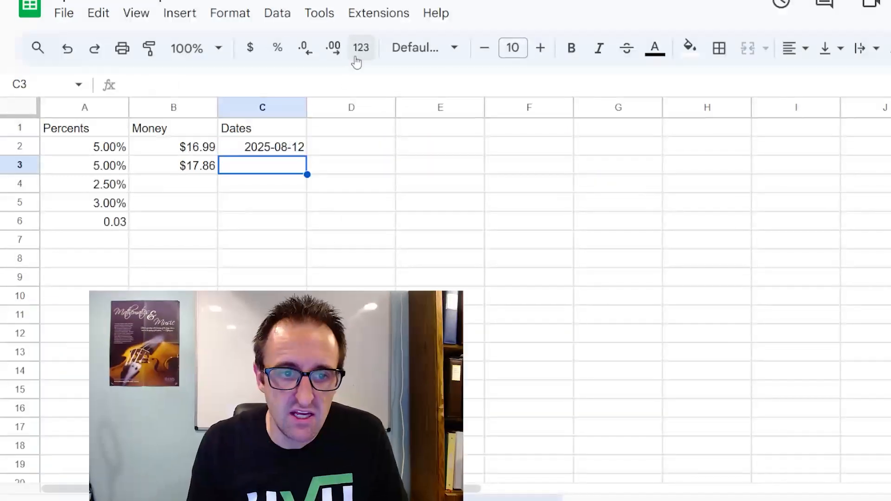
left_click(360, 51)
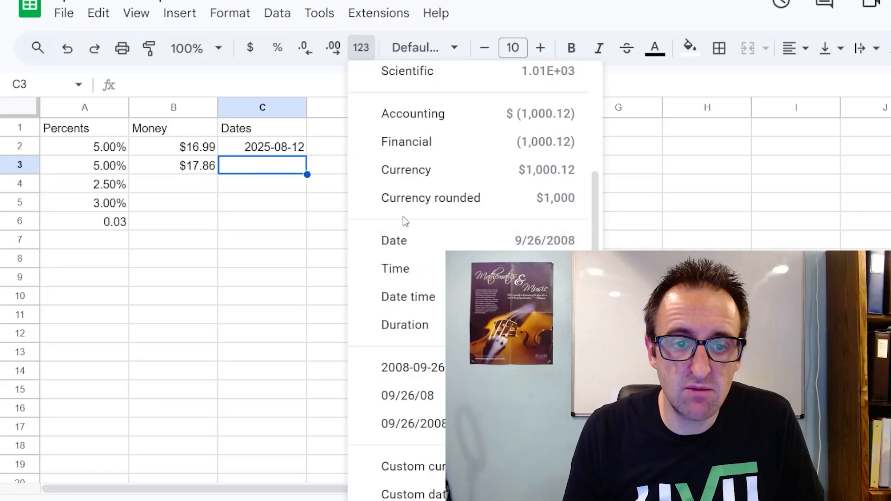
scroll(404, 246, "up", 3)
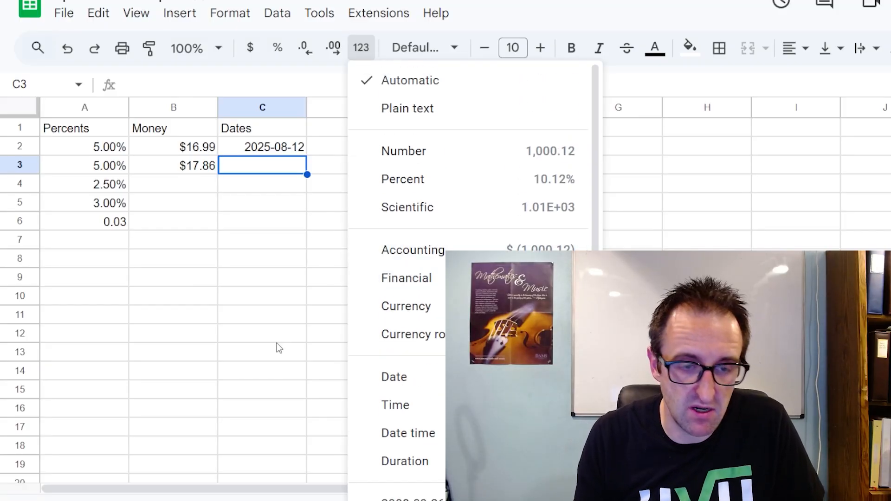
left_click(262, 185)
Add the heading Precision in cell D1 and enter 8.546897 beneath it in D2.
left_click(345, 132)
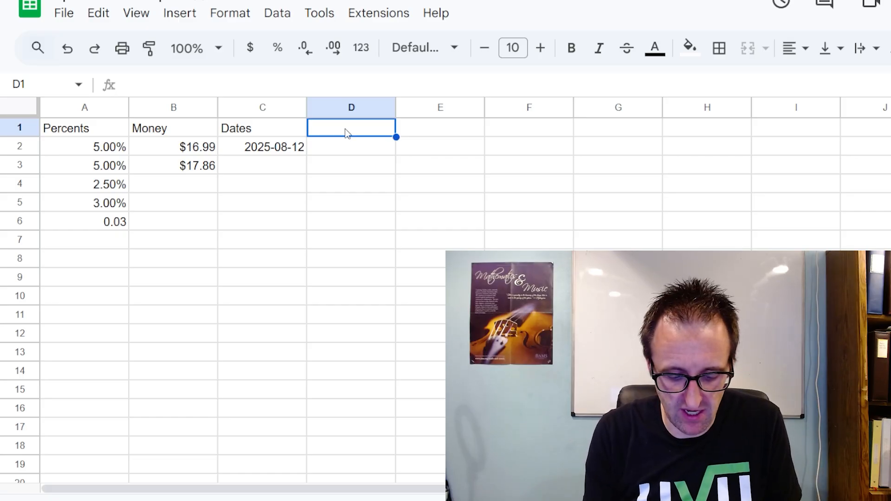
type("Precision")
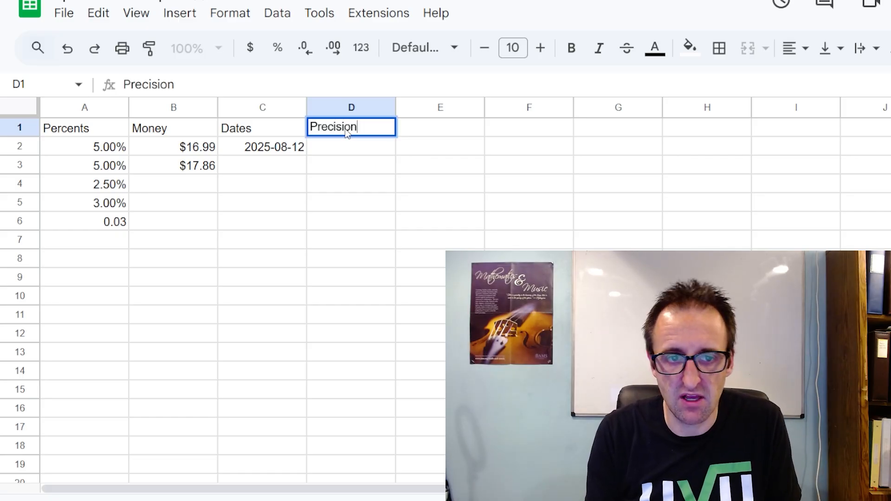
key("Return")
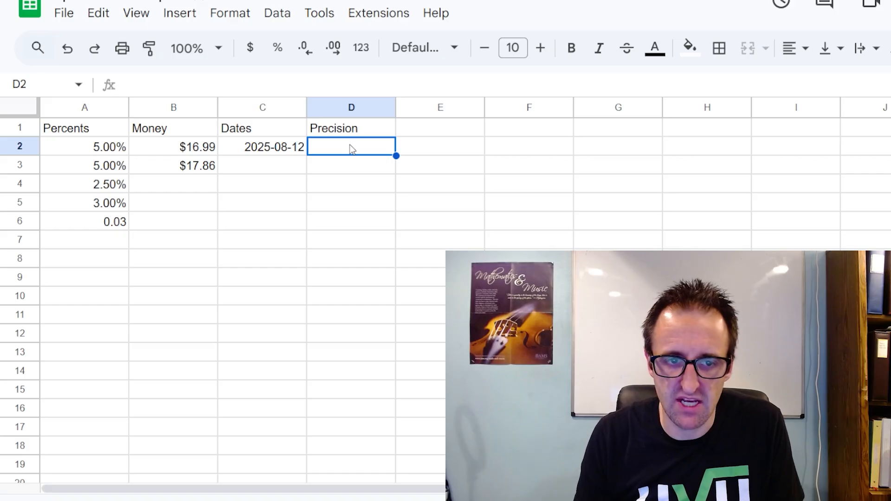
type("8.54")
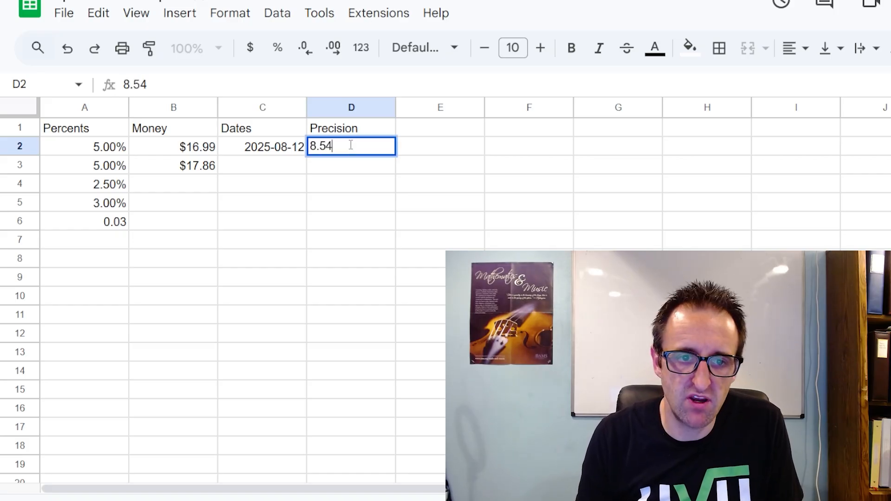
type("6897")
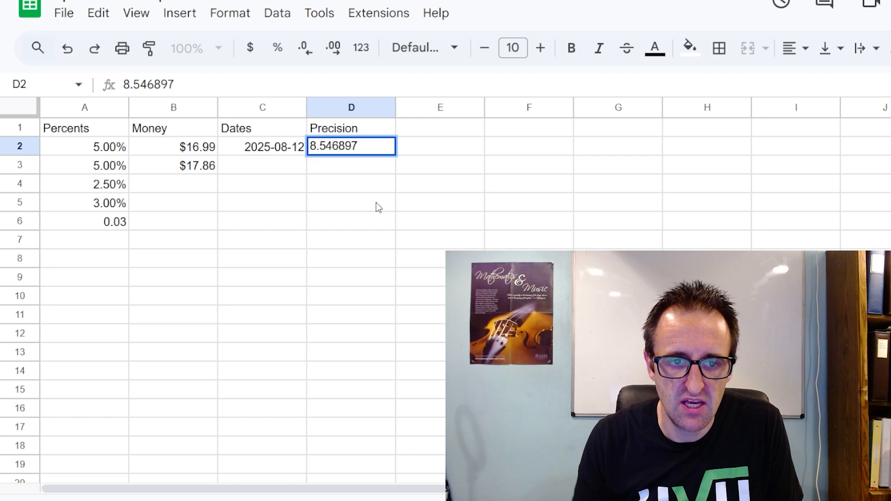
key("Return")
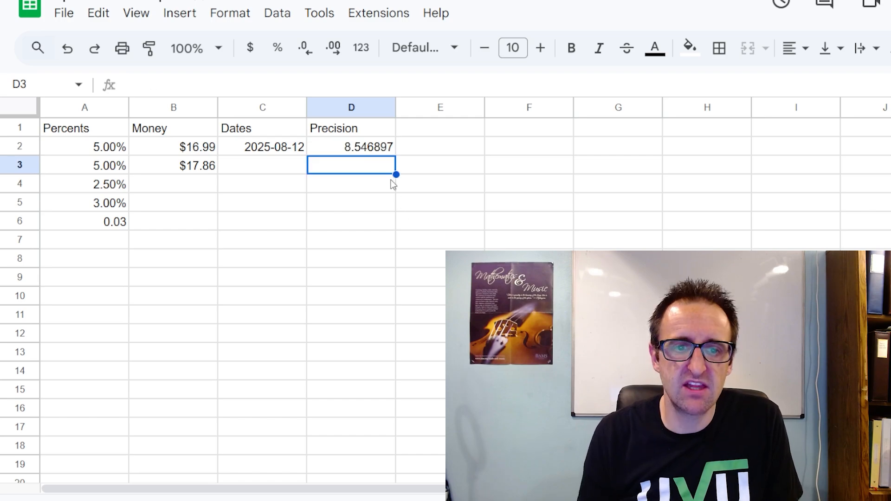
Reduce the decimals displayed in cell D2 to two places, briefly trying one place as well.
left_click(385, 150)
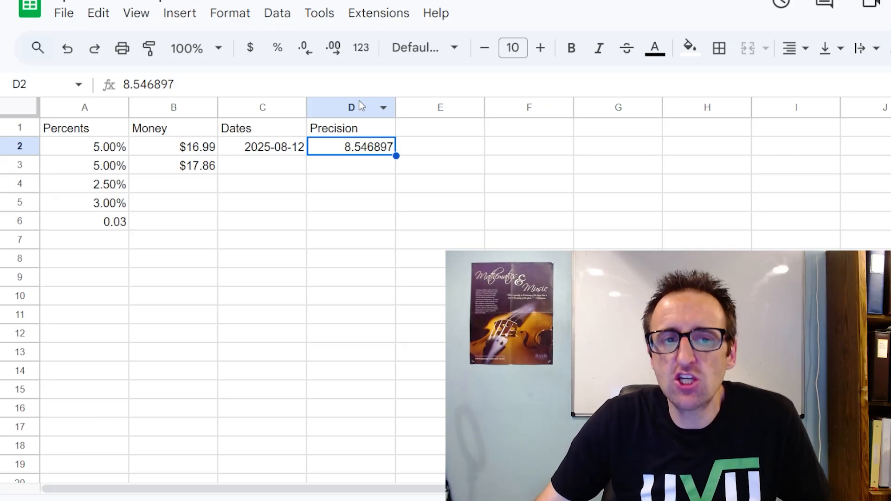
left_click(310, 56)
left_click(310, 57)
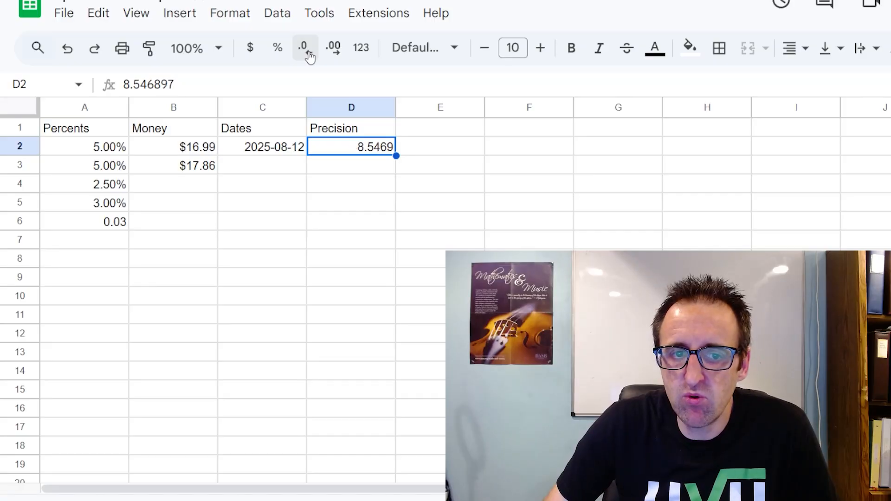
left_click(310, 56)
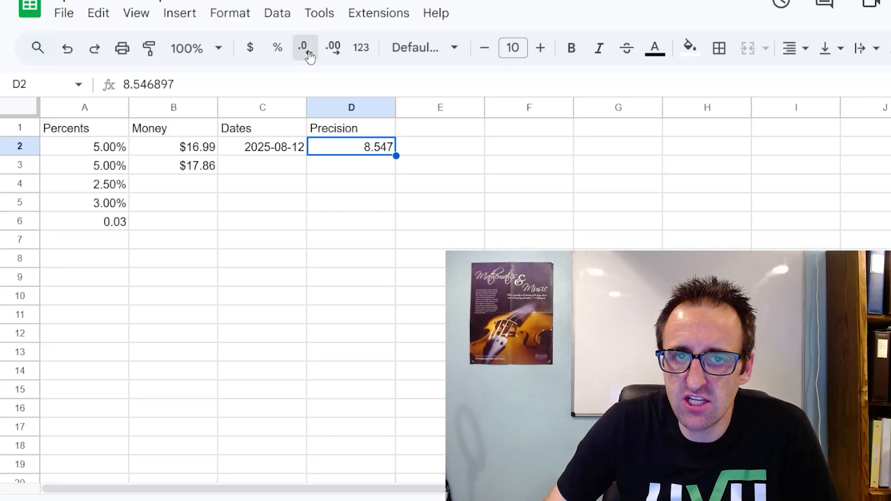
left_click(310, 56)
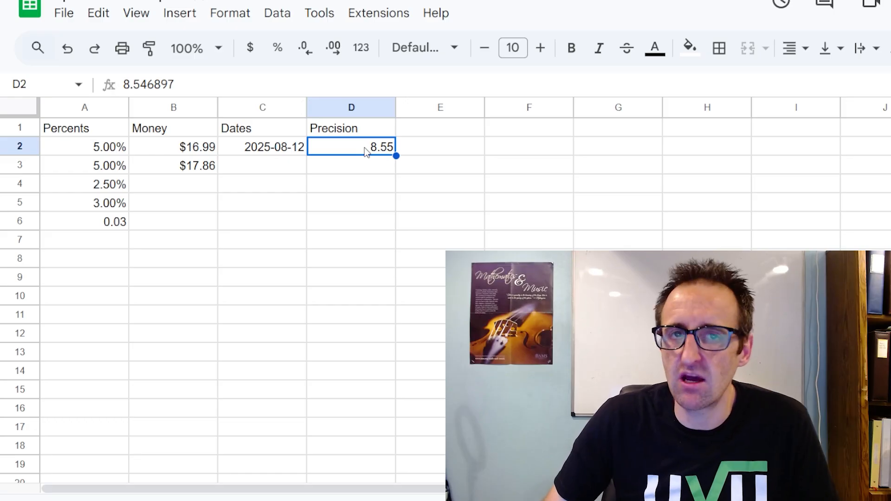
left_click(306, 52)
left_click(336, 53)
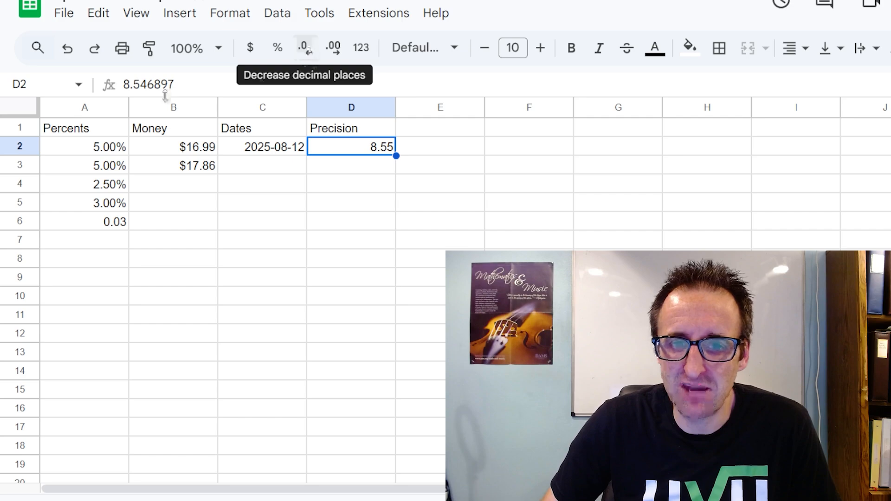
Display cell D2 with one decimal place and inspect the full value still stored in it.
left_click(185, 83)
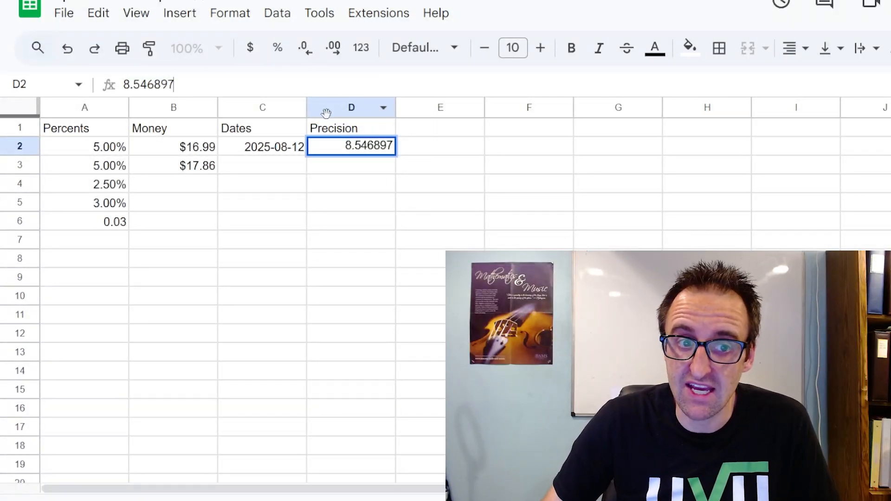
key("Escape")
left_click(333, 54)
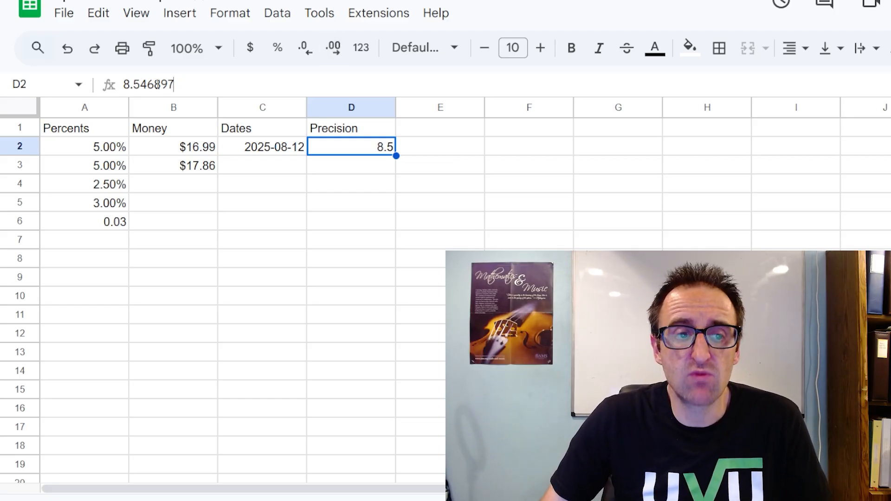
left_click_drag(173, 85, 124, 84)
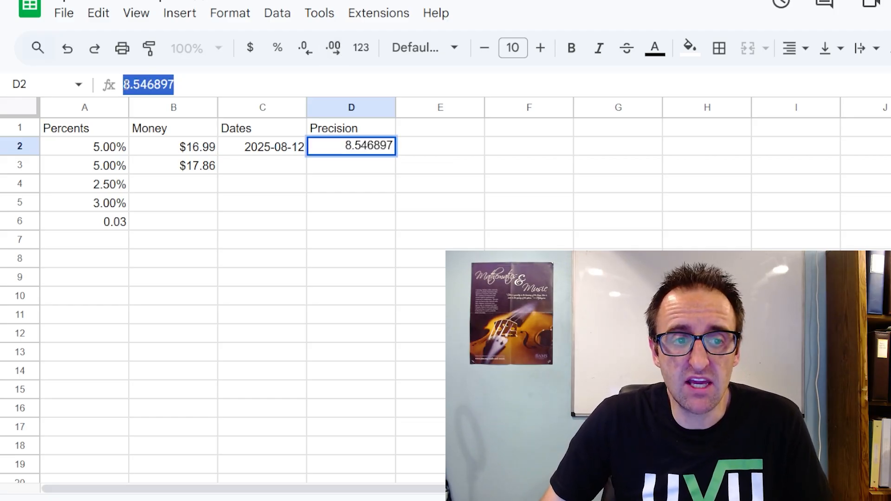
left_click(352, 170)
left_click(351, 147)
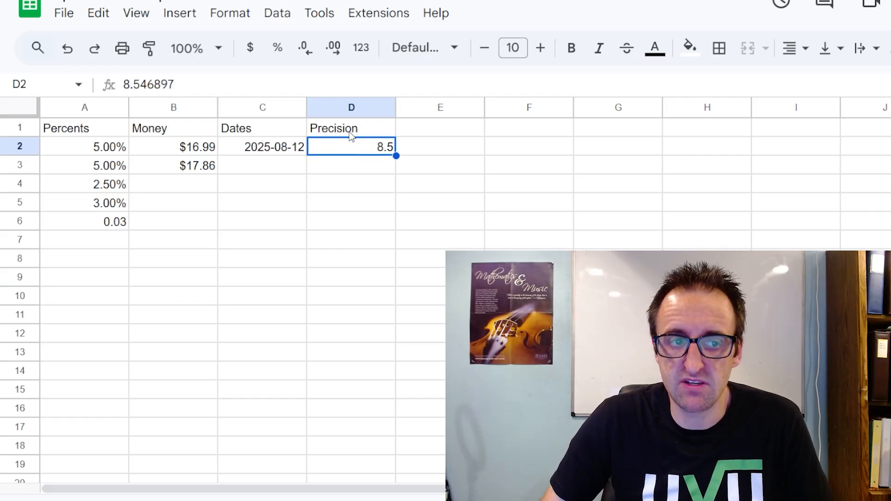
Increase the decimals displayed in cell D2 to five places and bring them back down to two.
left_click(332, 55)
left_click(333, 54)
left_click(333, 55)
left_click(333, 55)
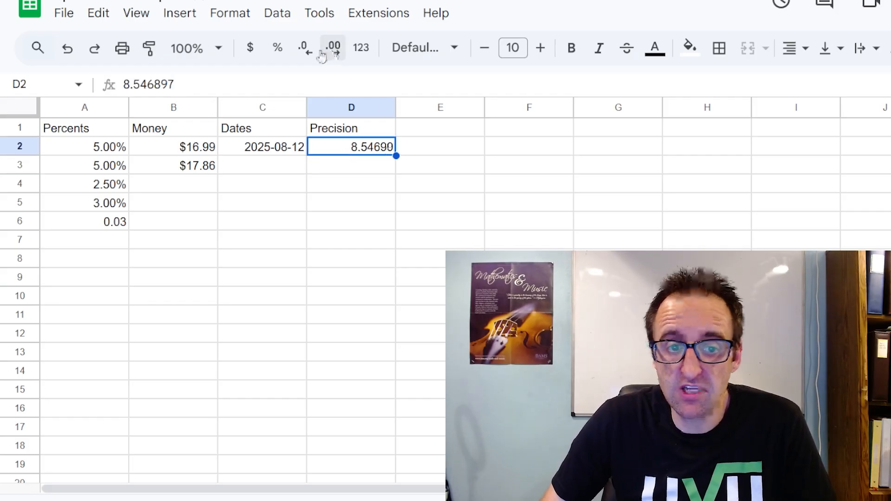
left_click(310, 55)
left_click(311, 54)
left_click(311, 55)
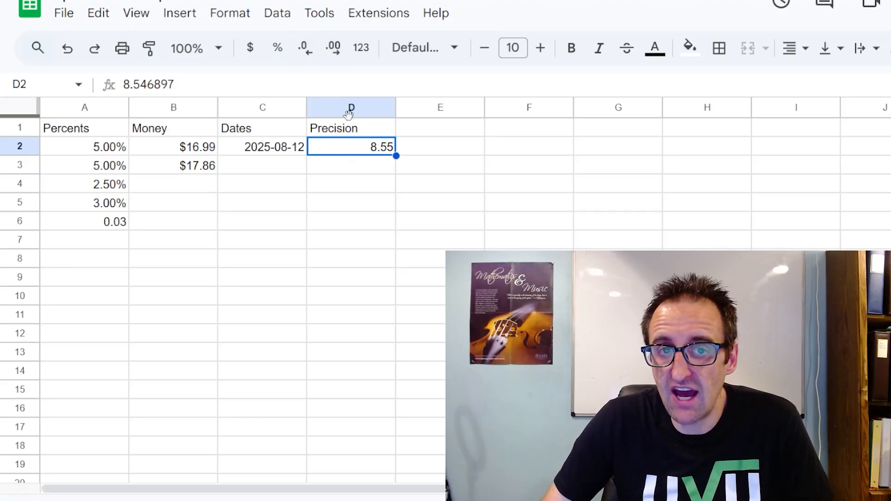
left_click(341, 170)
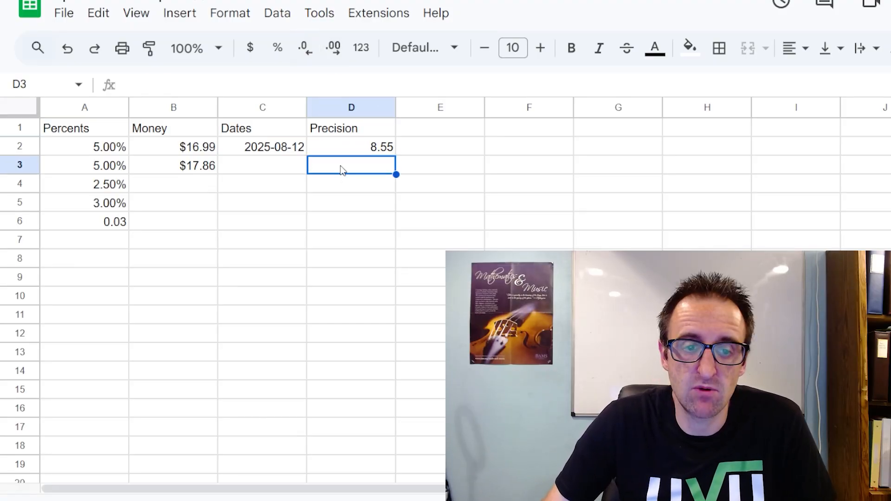